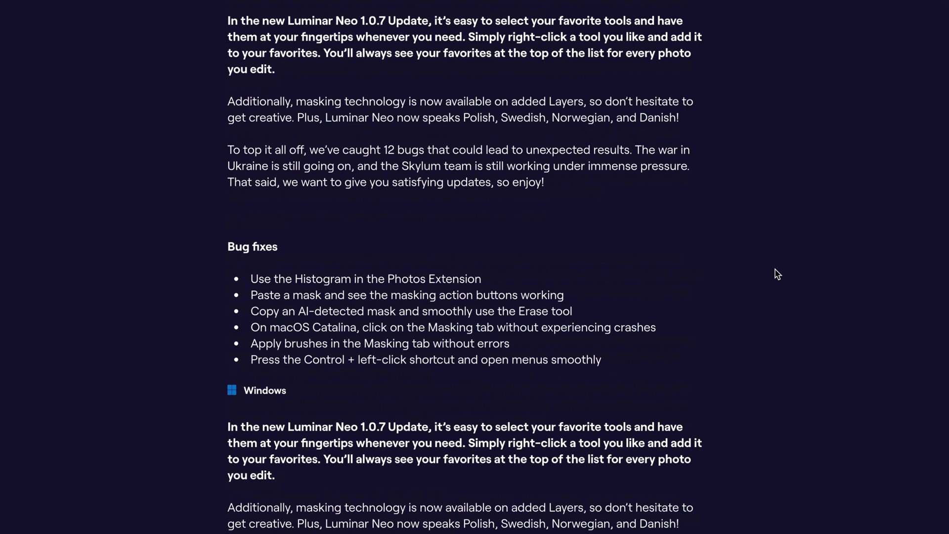
pyautogui.scroll(-5, 773, 275)
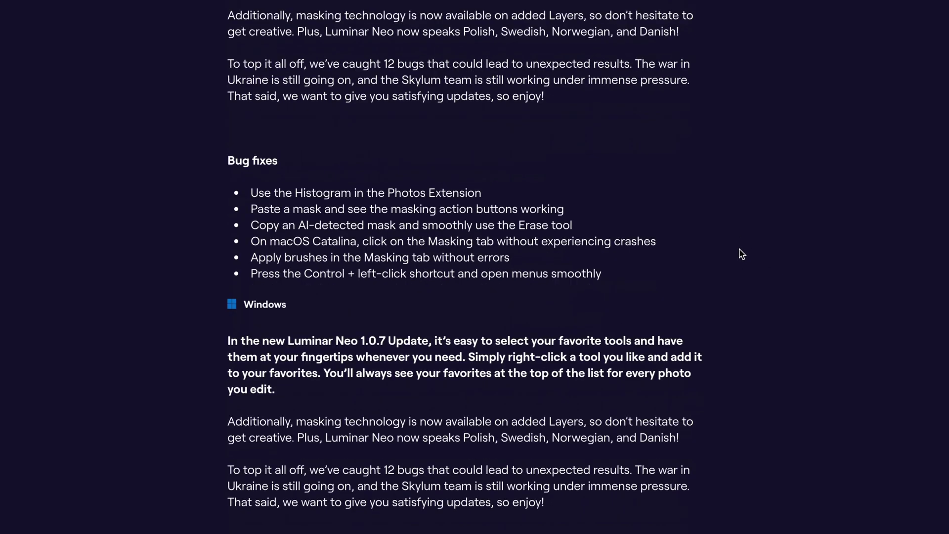
pyautogui.scroll(-5, 743, 251)
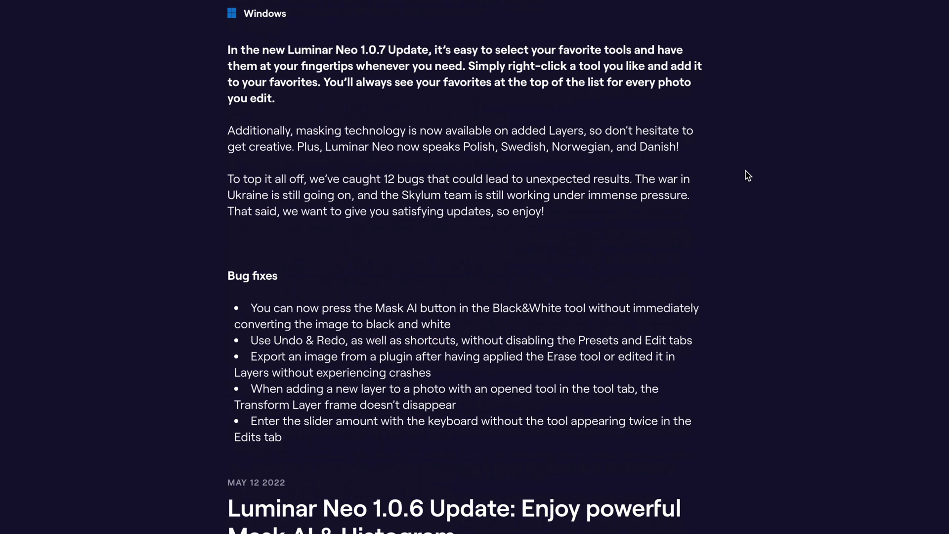
pyautogui.scroll(4, 625, 330)
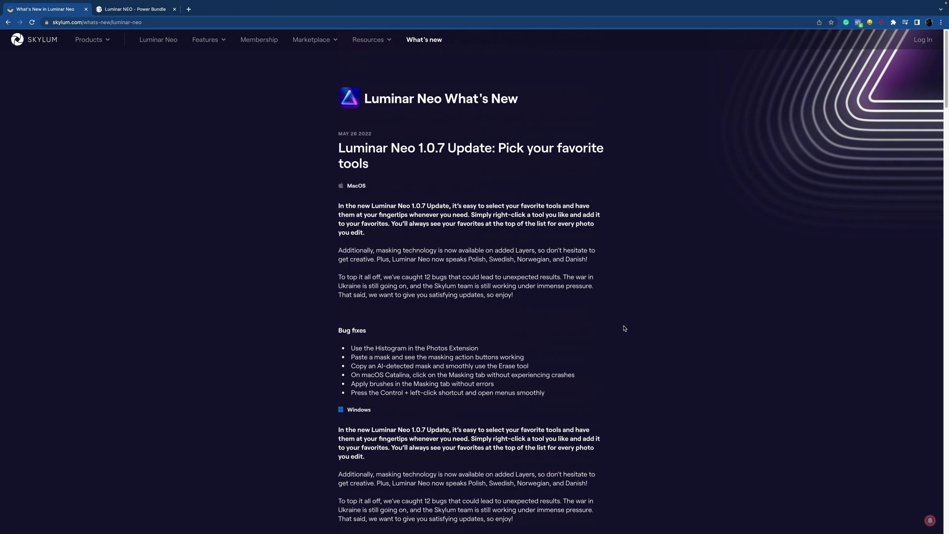
# Step: Switch to the Luminar NEO - Power Bundle tab and scroll to the What's Included? video
pyautogui.hotkey('ctrl', 'Tab')
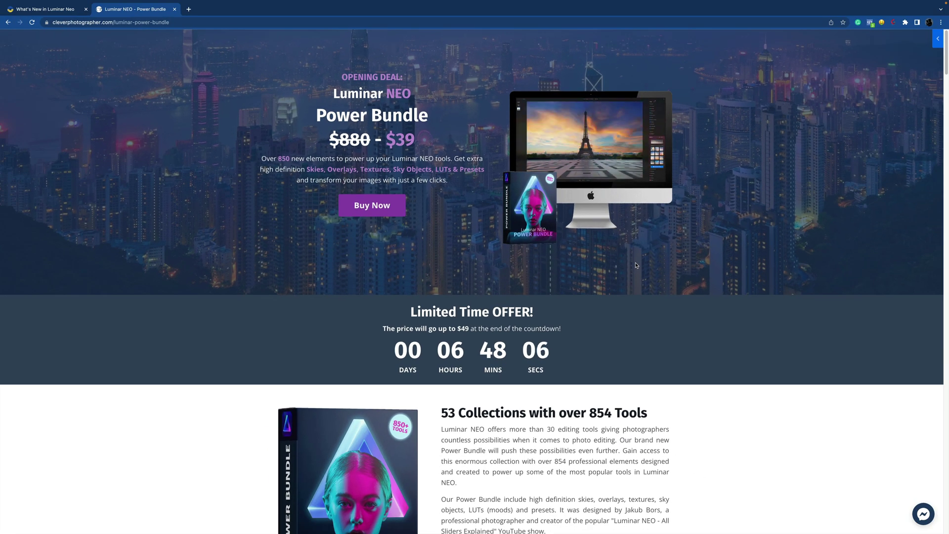
pyautogui.scroll(-1, 618, 346)
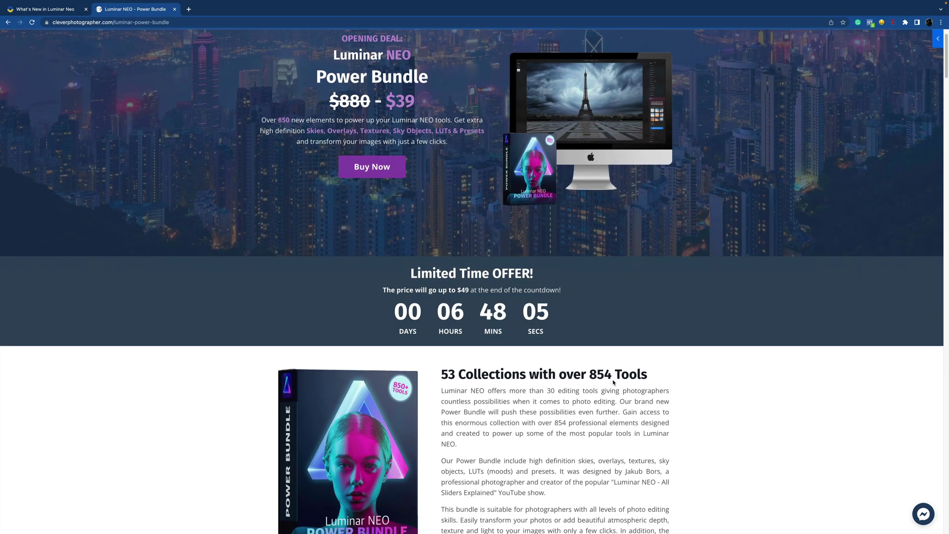
pyautogui.scroll(-1, 608, 385)
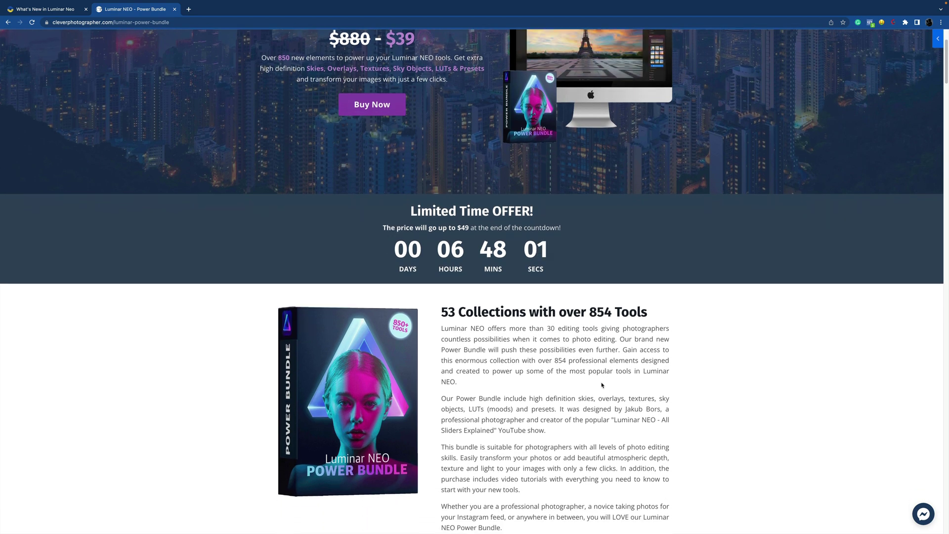
pyautogui.scroll(-2, 602, 385)
pyautogui.scroll(-10, 600, 383)
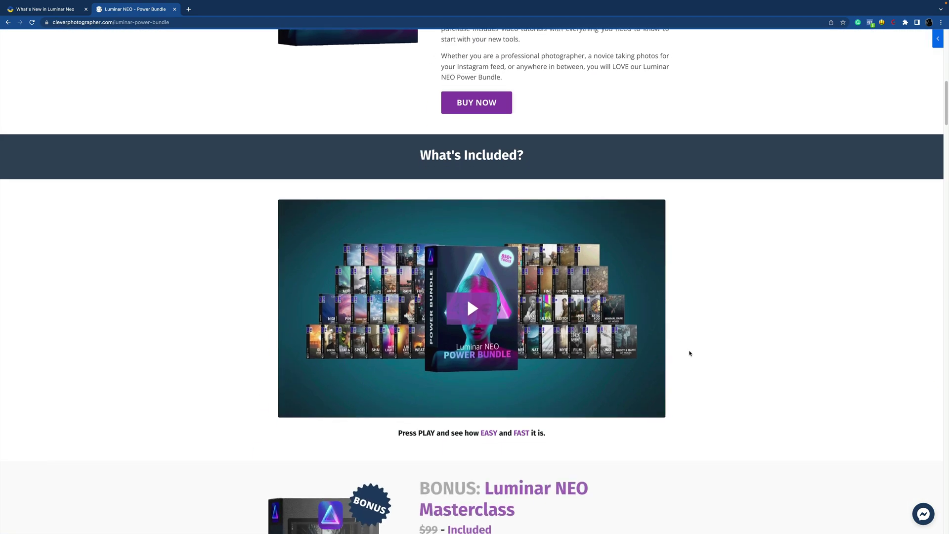
pyautogui.scroll(1, 691, 354)
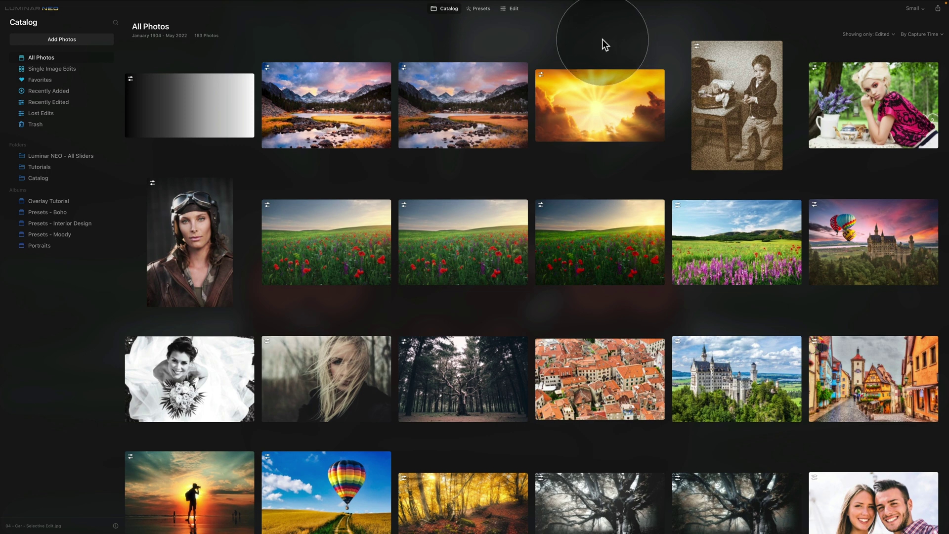
# Step: Return to the Catalog view and open the Luminar Neo application menu
pyautogui.click(443, 9)
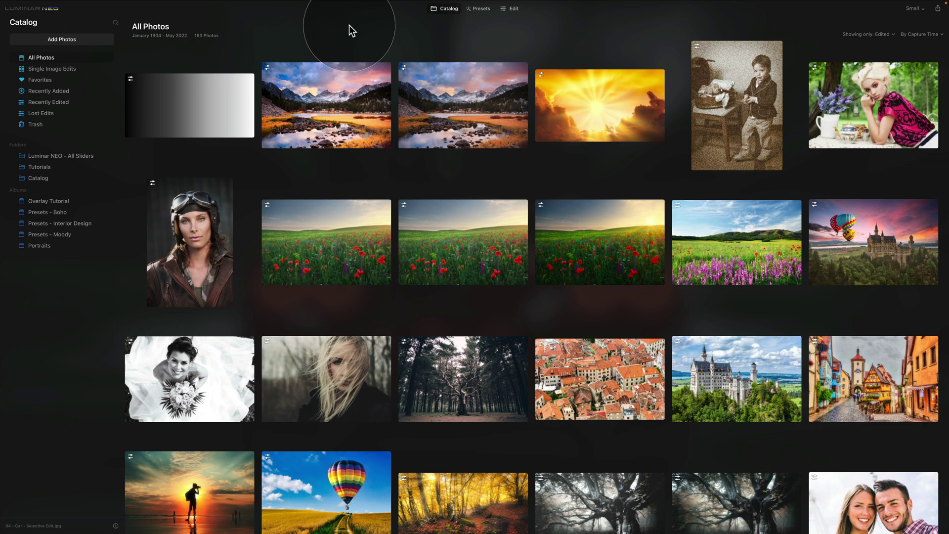
pyautogui.moveTo(40, 6)
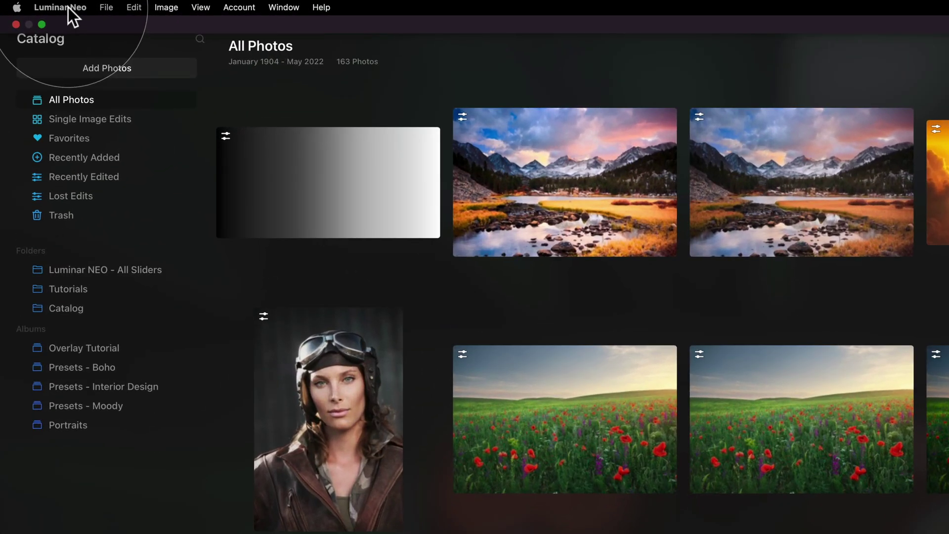
pyautogui.click(41, 6)
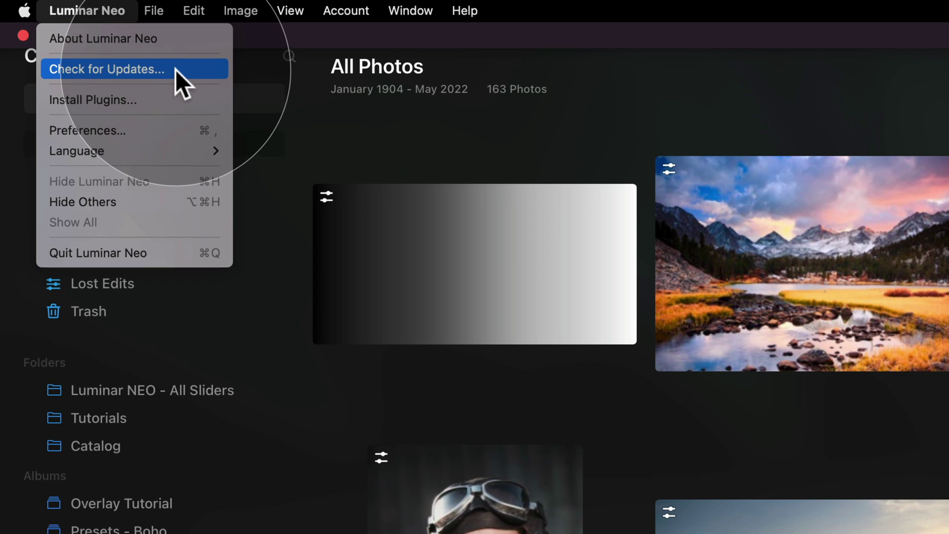
# Step: Check for updates, install the 4.45 GB 1.0.7 update and relaunch Luminar Neo
pyautogui.click(176, 70)
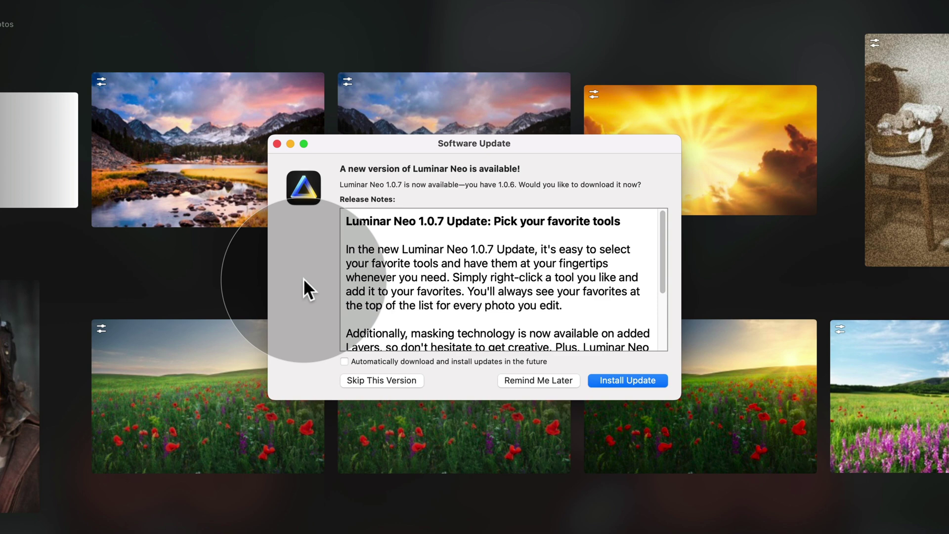
pyautogui.click(659, 380)
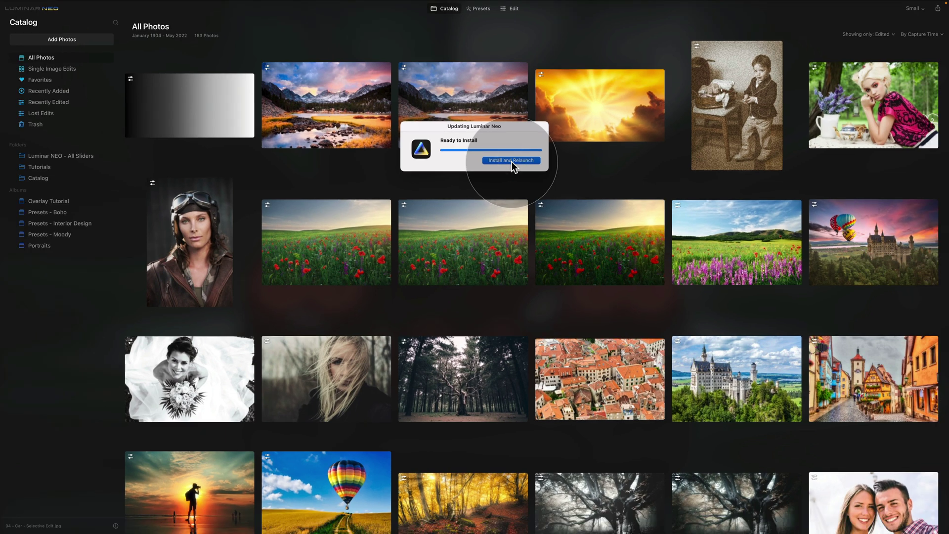
pyautogui.click(540, 249)
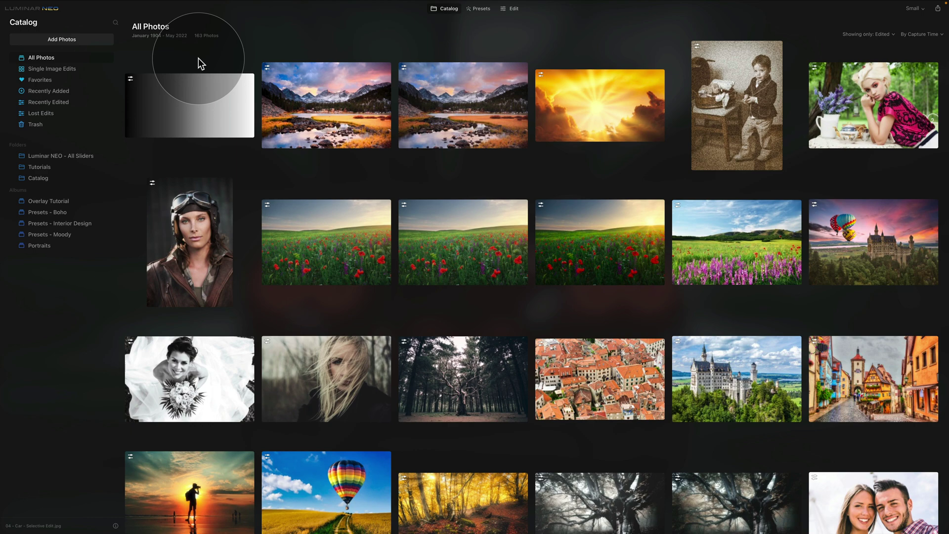
# Step: Open About Luminar Neo to confirm version 1.0.7 (11669) is installed
pyautogui.moveTo(134, 4)
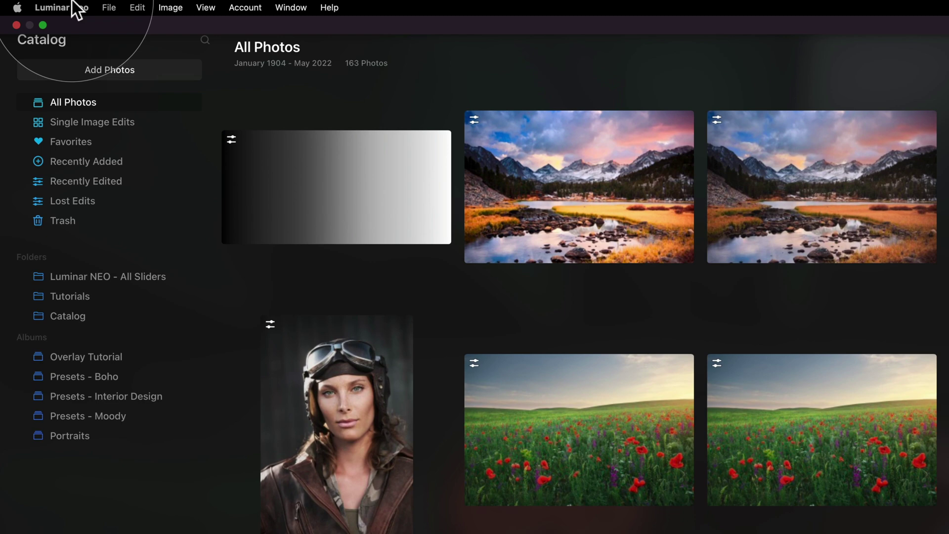
pyautogui.click(73, 6)
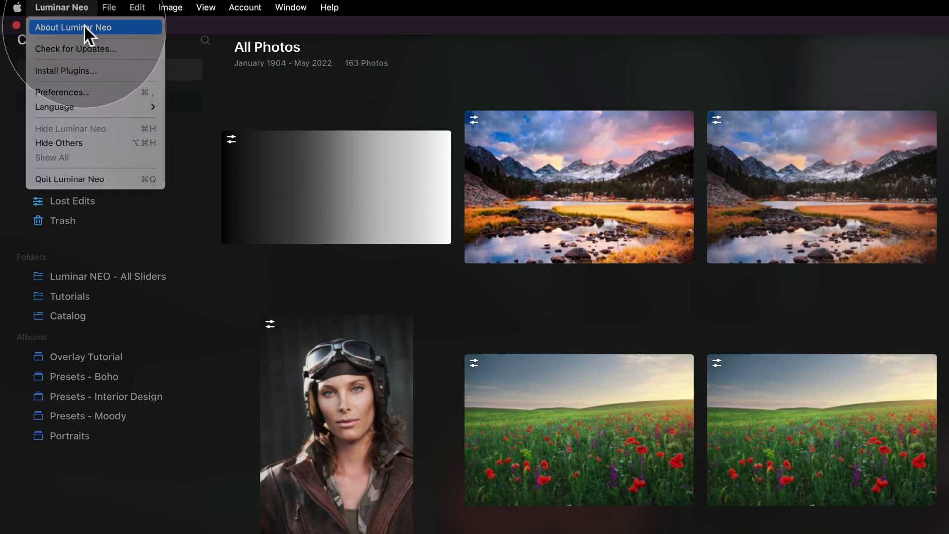
pyautogui.click(86, 27)
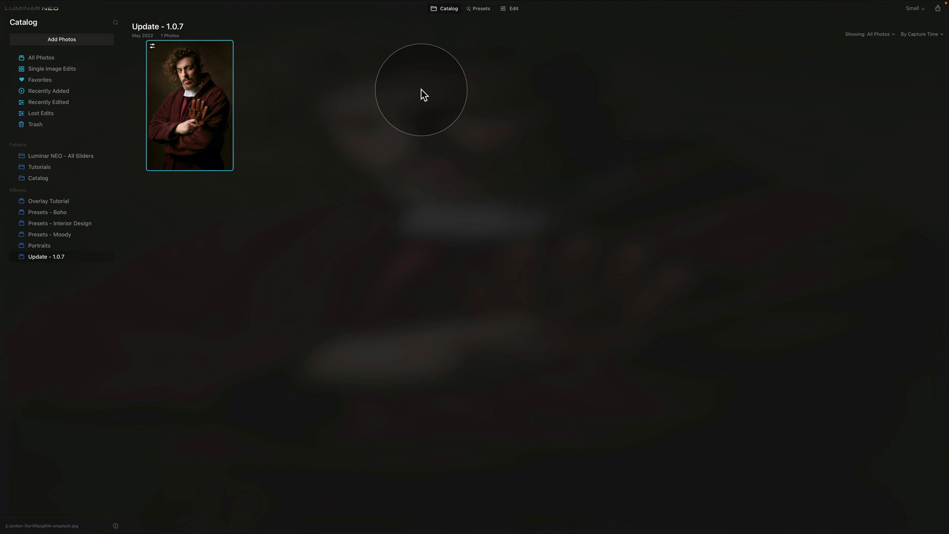
pyautogui.click(68, 6)
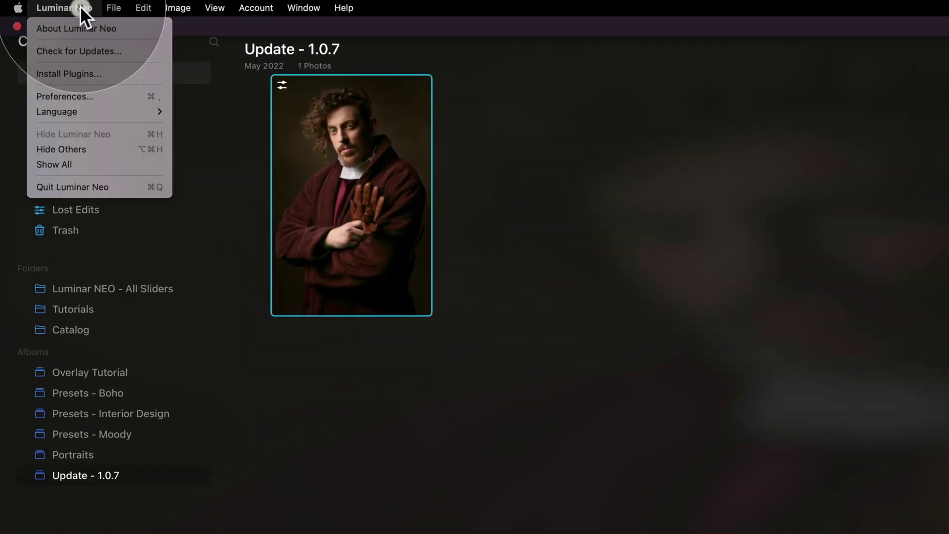
pyautogui.moveTo(122, 110)
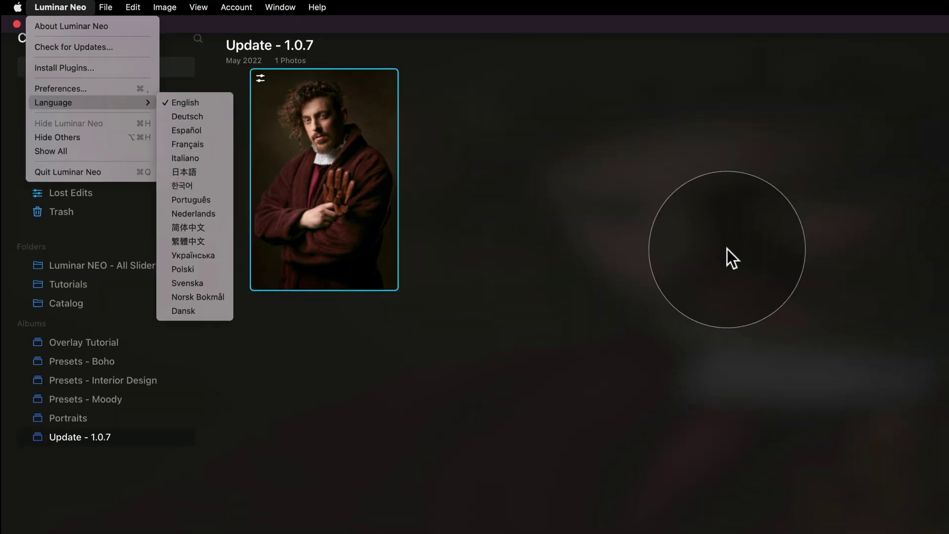
pyautogui.click(880, 300)
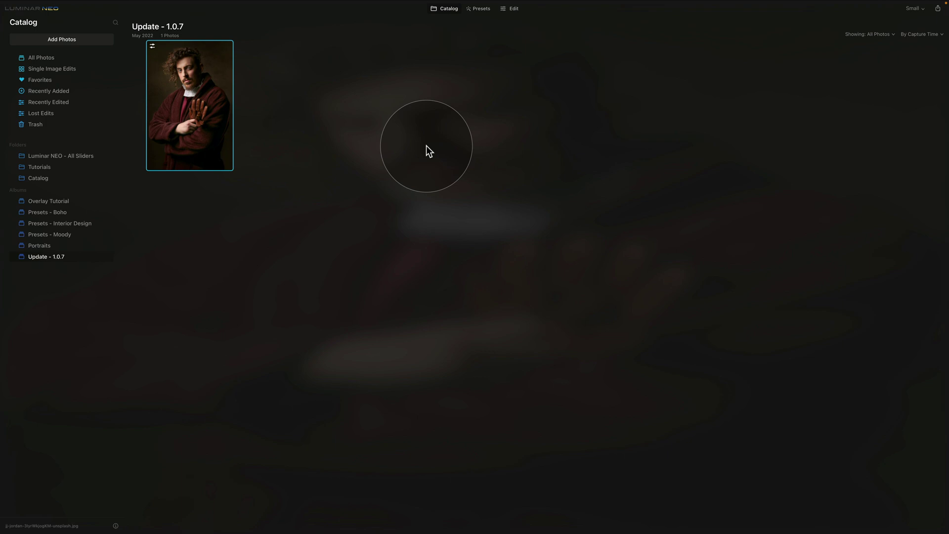
# Step: Open the portrait for editing and remove Develop from the favorite tools
pyautogui.click(178, 83)
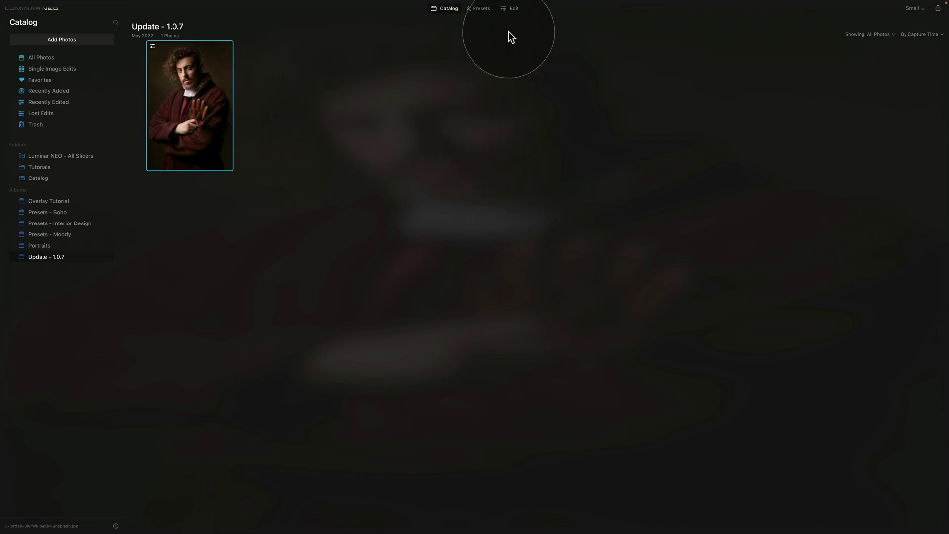
pyautogui.click(512, 10)
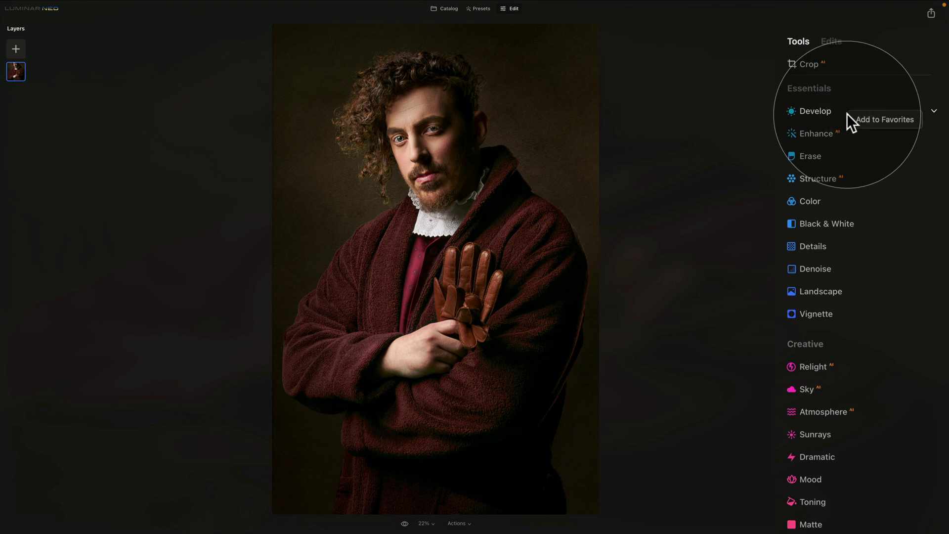
pyautogui.click(864, 118)
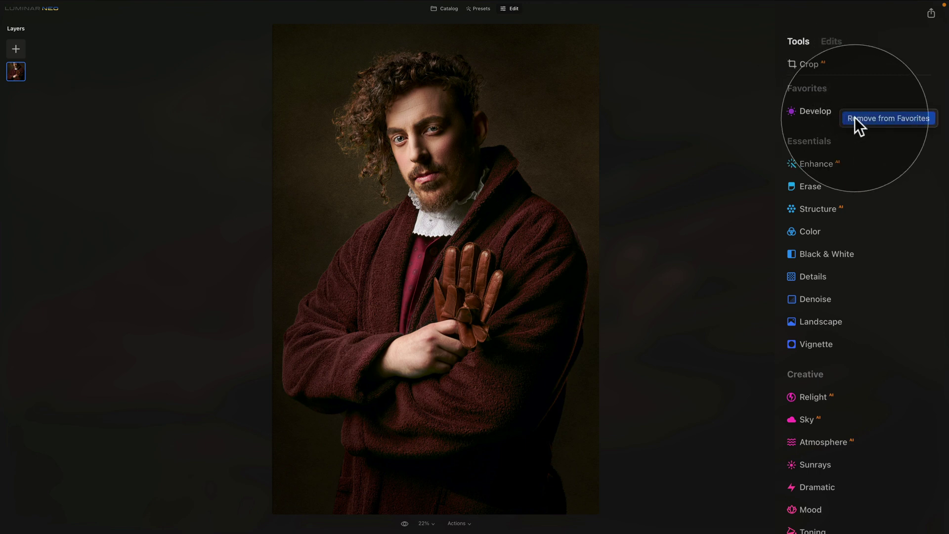
pyautogui.click(855, 119)
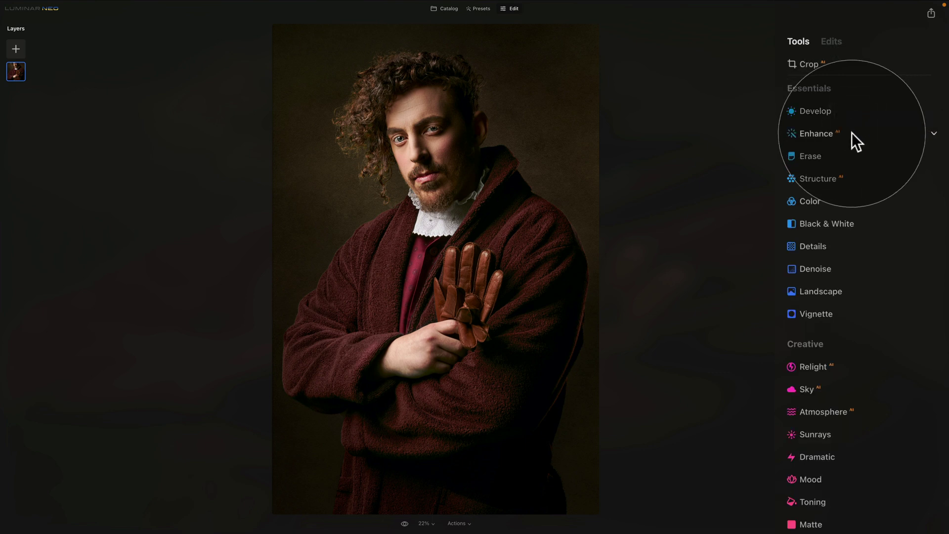
# Step: Add Enhance, Landscape and Dramatic to the favorite tools
pyautogui.click(852, 132)
pyautogui.click(868, 139)
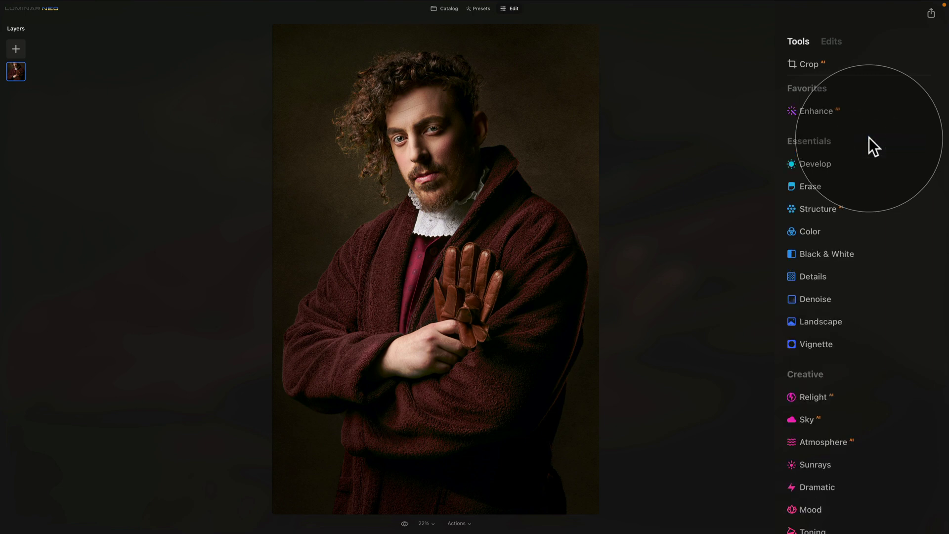
pyautogui.rightClick(849, 320)
pyautogui.click(873, 331)
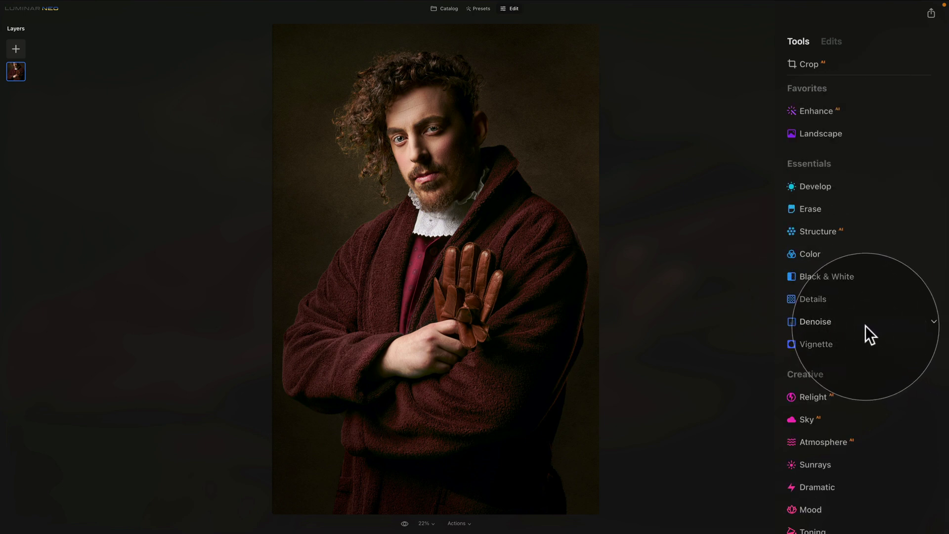
pyautogui.rightClick(854, 482)
pyautogui.click(869, 488)
pyautogui.scroll(-3, 865, 396)
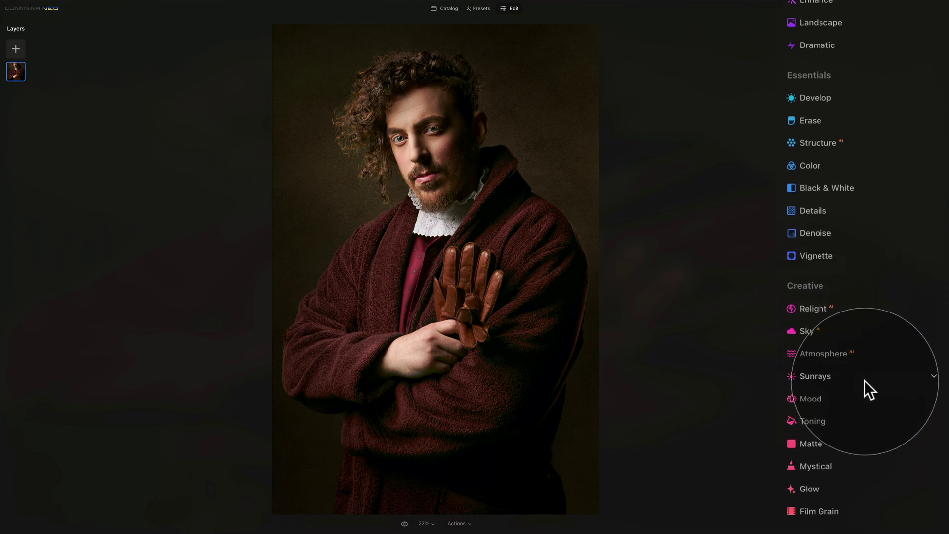
# Step: Add Mood, Mystical, Supercontrast and Color Harmony to the favorite tools
pyautogui.rightClick(830, 398)
pyautogui.click(846, 406)
pyautogui.rightClick(846, 465)
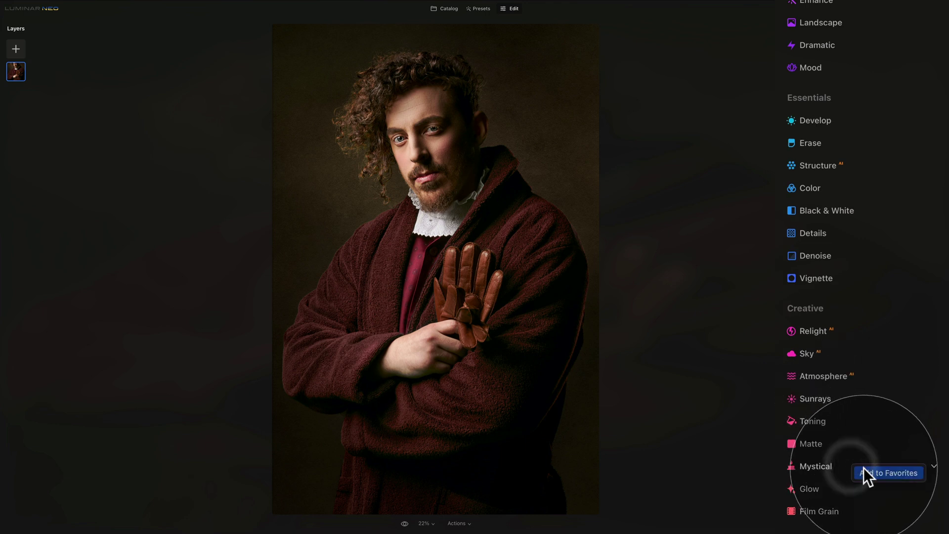
pyautogui.click(865, 470)
pyautogui.scroll(-5, 852, 410)
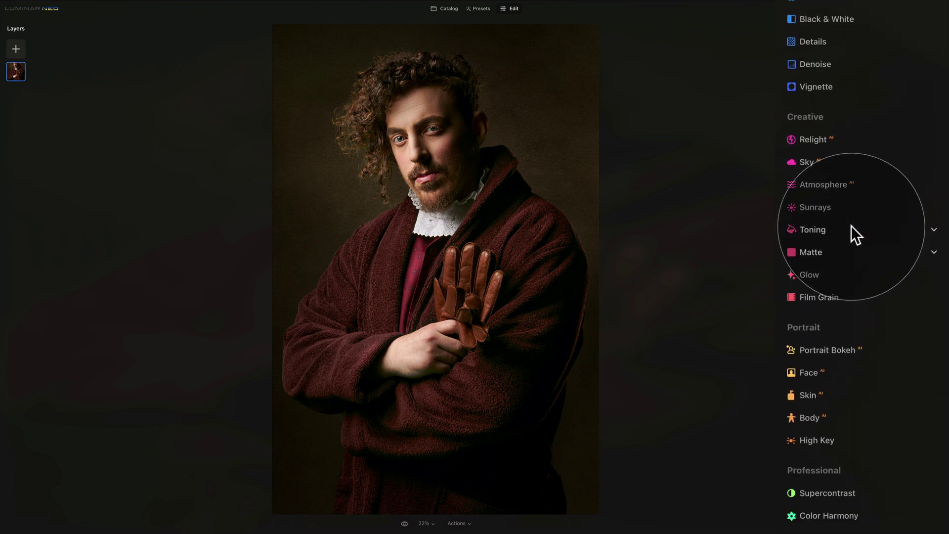
pyautogui.rightClick(864, 495)
pyautogui.click(877, 494)
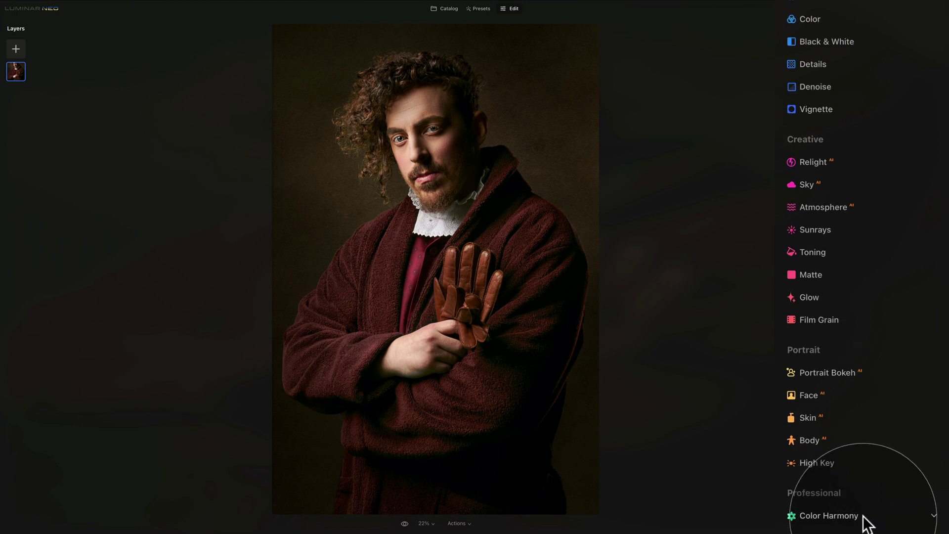
pyautogui.rightClick(865, 516)
pyautogui.click(879, 519)
pyautogui.scroll(6, 859, 297)
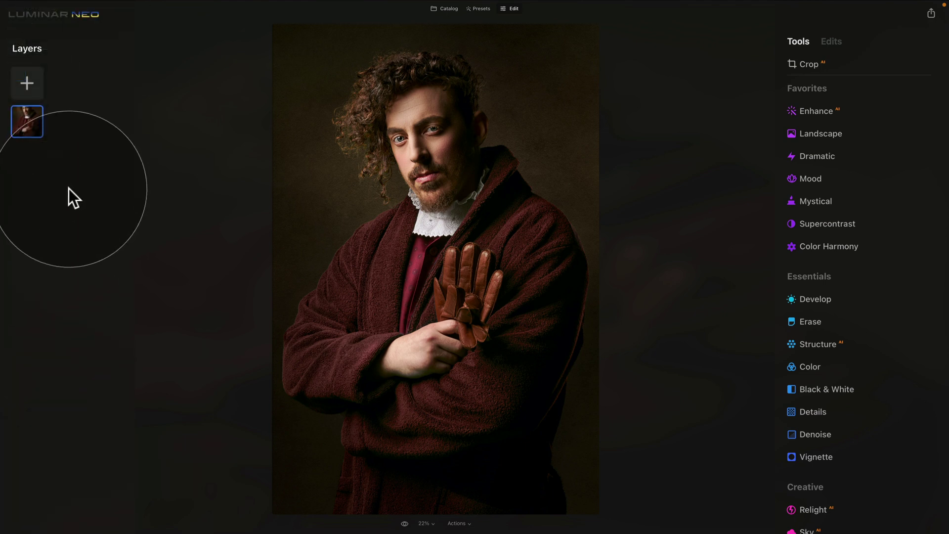
# Step: From the full My Images list, add the tan grunge texture as a new image layer
pyautogui.click(30, 83)
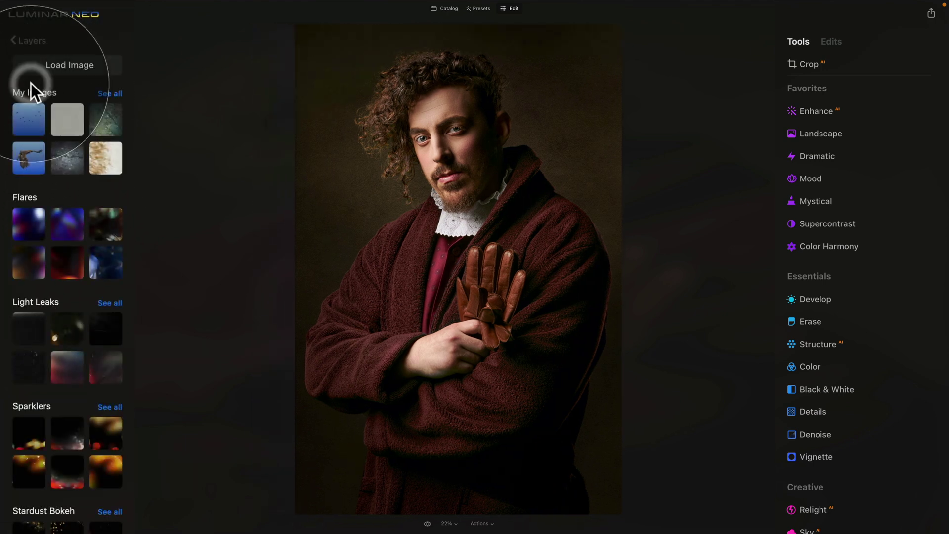
pyautogui.click(110, 94)
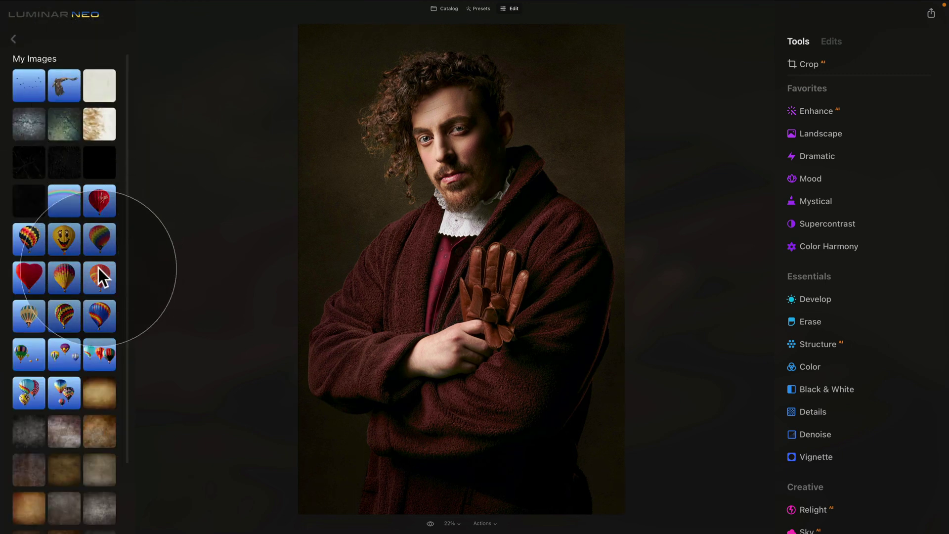
pyautogui.scroll(-2, 98, 268)
pyautogui.scroll(-1, 99, 279)
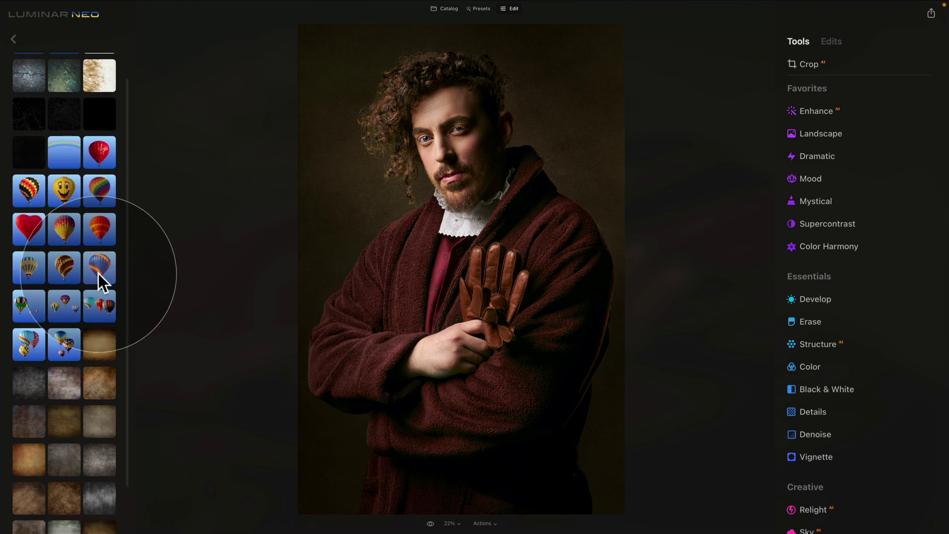
pyautogui.scroll(-2, 69, 341)
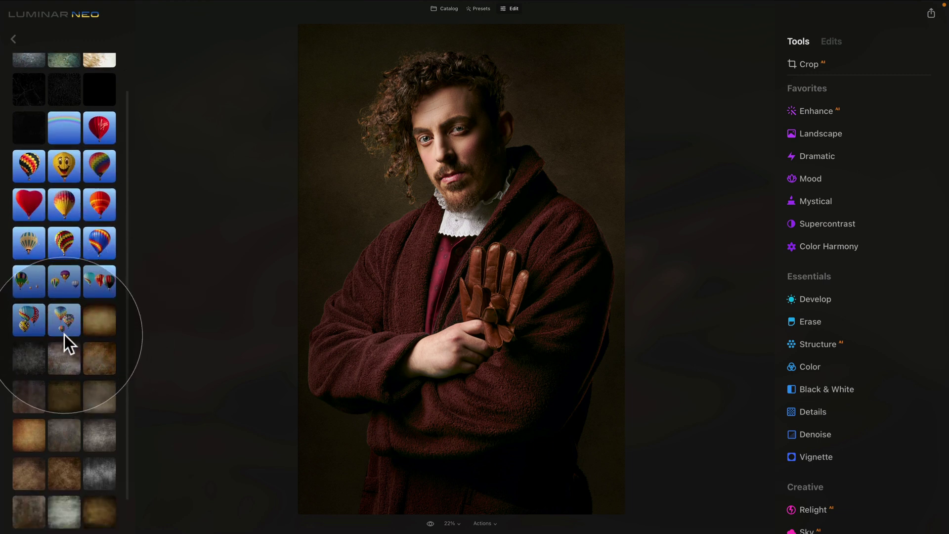
pyautogui.click(39, 436)
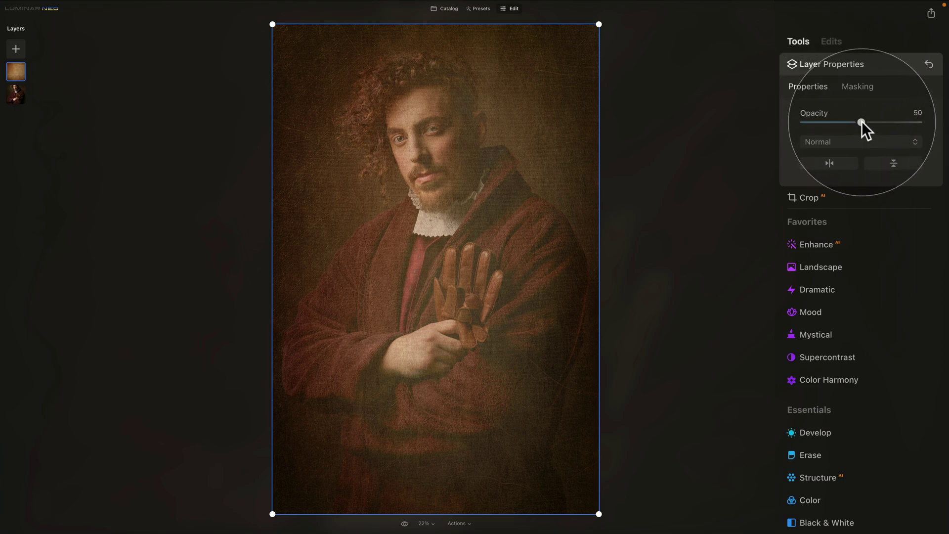
# Step: Raise the texture layer's Opacity from 50 to 100 and set its blend mode to Overlay
pyautogui.moveTo(862, 122); pyautogui.dragTo(932, 129)
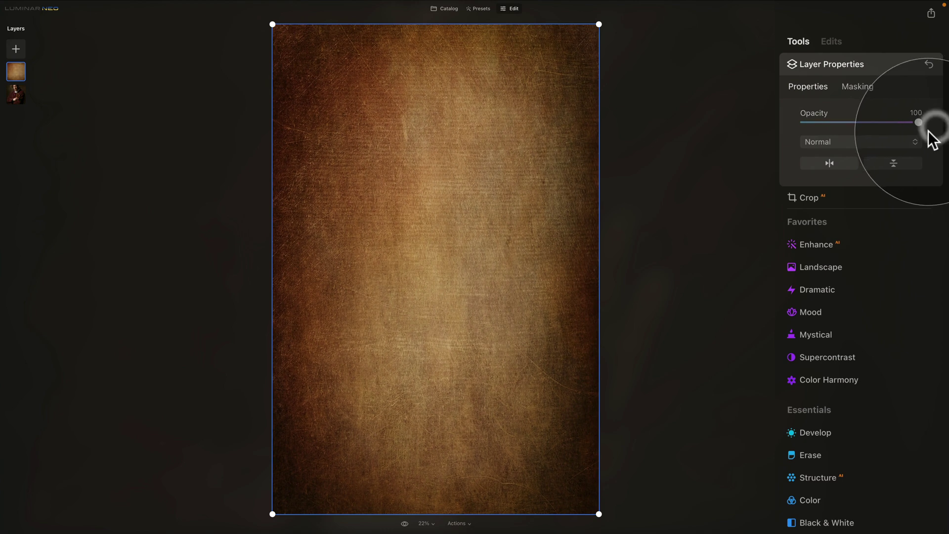
pyautogui.click(870, 141)
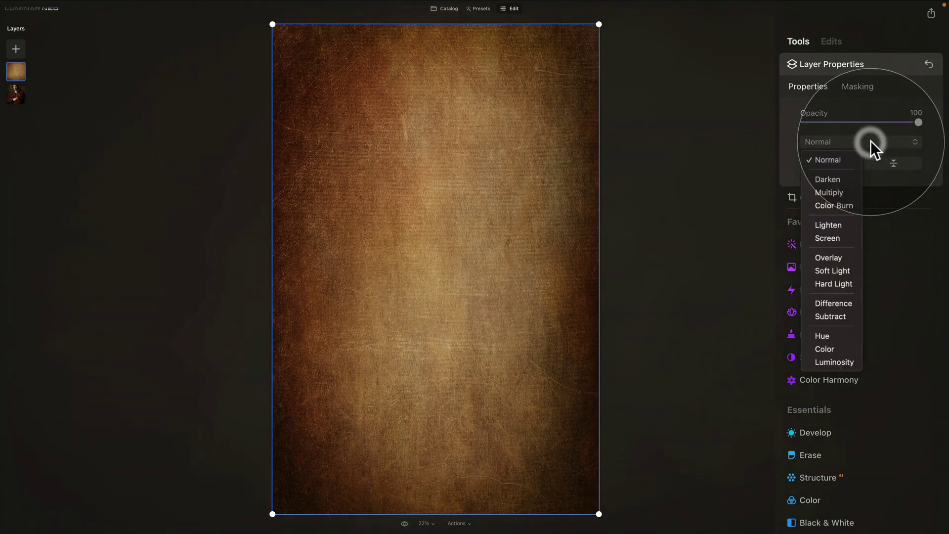
pyautogui.click(838, 259)
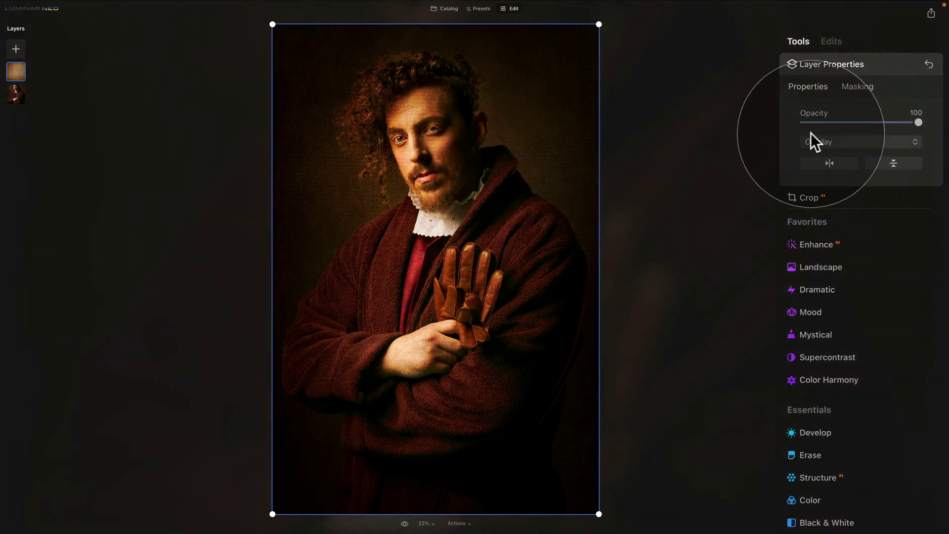
# Step: Add a Radial Gradient mask centred on the man's head, resizing its circles to fit the face
pyautogui.click(860, 87)
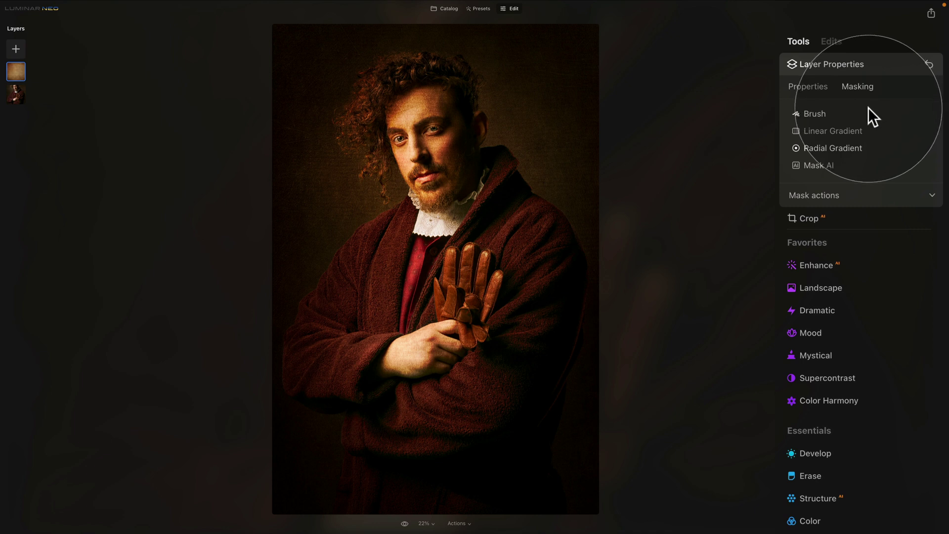
pyautogui.click(850, 147)
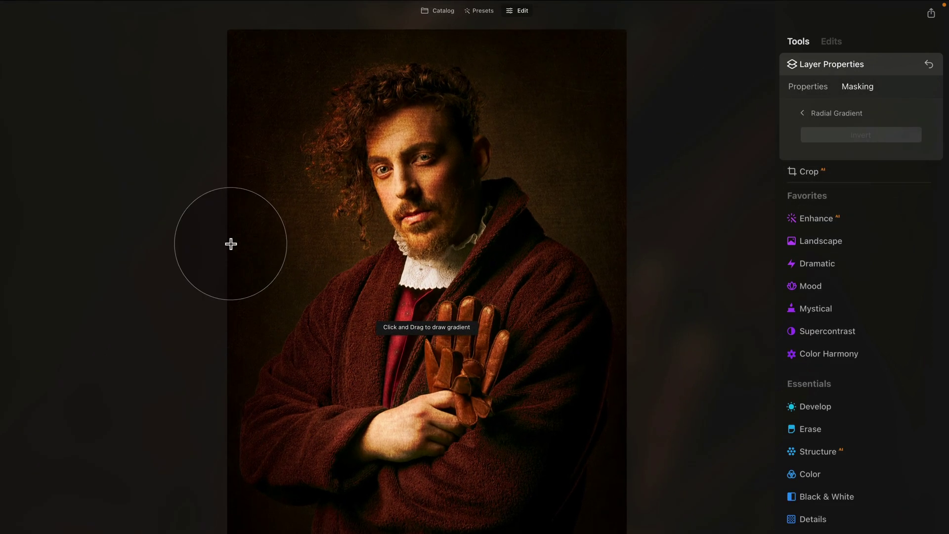
pyautogui.moveTo(398, 155)
pyautogui.mouseDown()
pyautogui.moveTo(432, 228)
pyautogui.moveTo(422, 211)
pyautogui.mouseUp()
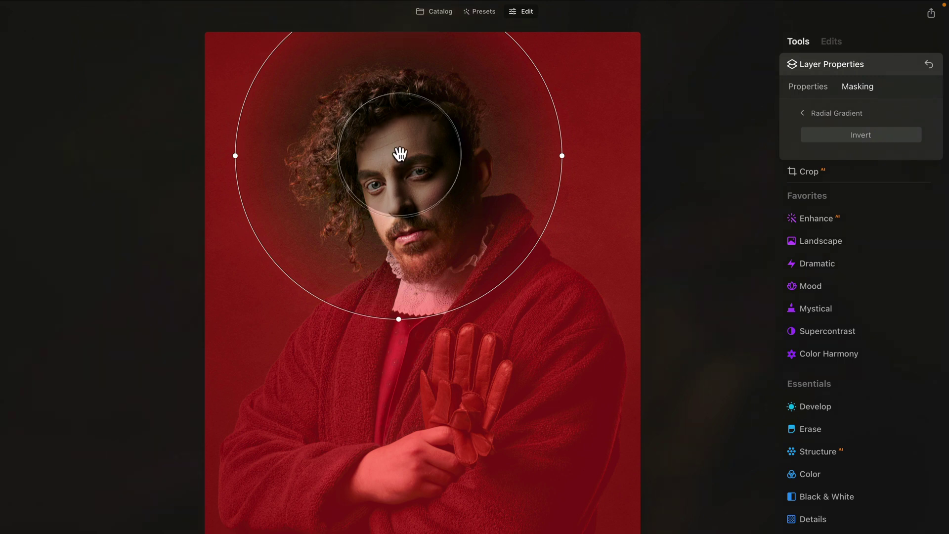
pyautogui.moveTo(399, 155); pyautogui.dragTo(419, 191)
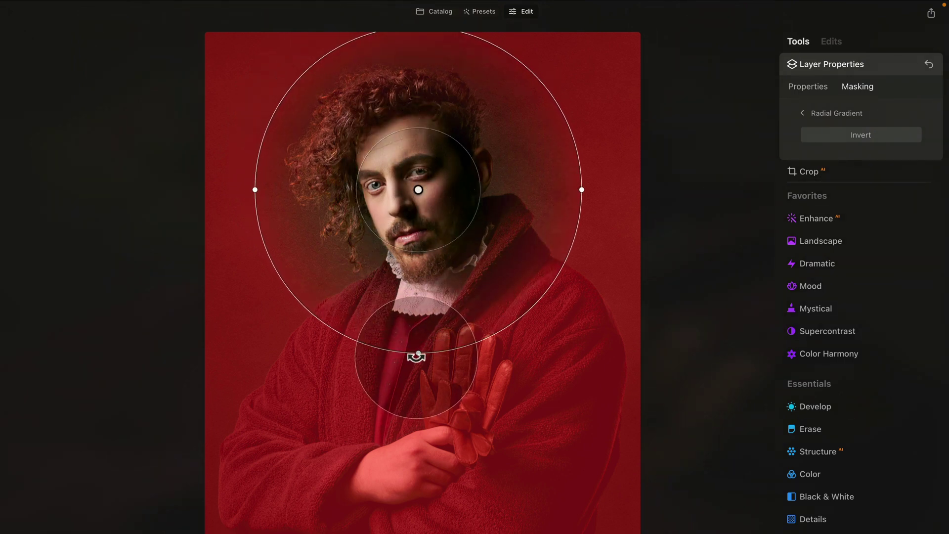
pyautogui.moveTo(419, 353); pyautogui.dragTo(418, 383)
pyautogui.moveTo(583, 189); pyautogui.dragTo(553, 189)
pyautogui.moveTo(418, 384); pyautogui.dragTo(418, 341)
pyautogui.moveTo(409, 157); pyautogui.dragTo(469, 164)
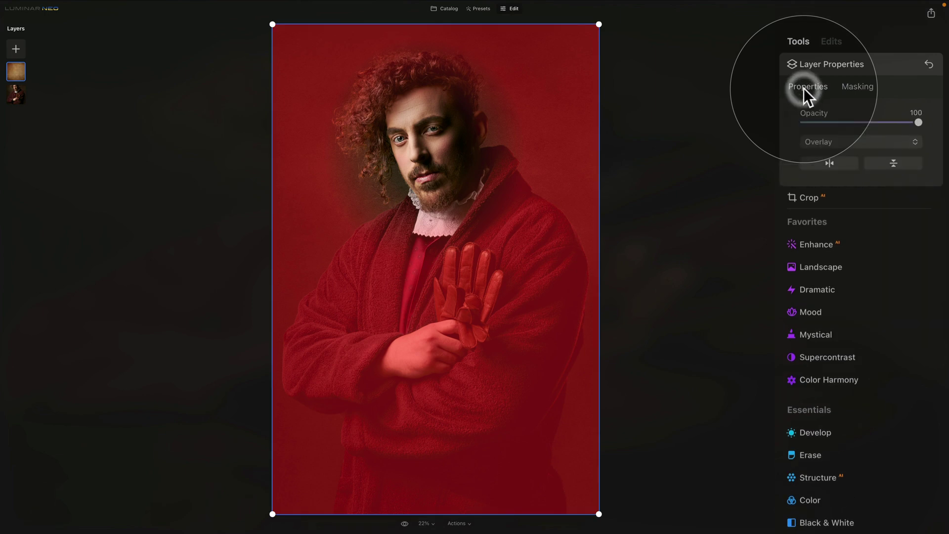
# Step: Switch back to the Properties tab showing the texture layer at Overlay, Opacity 100
pyautogui.click(803, 88)
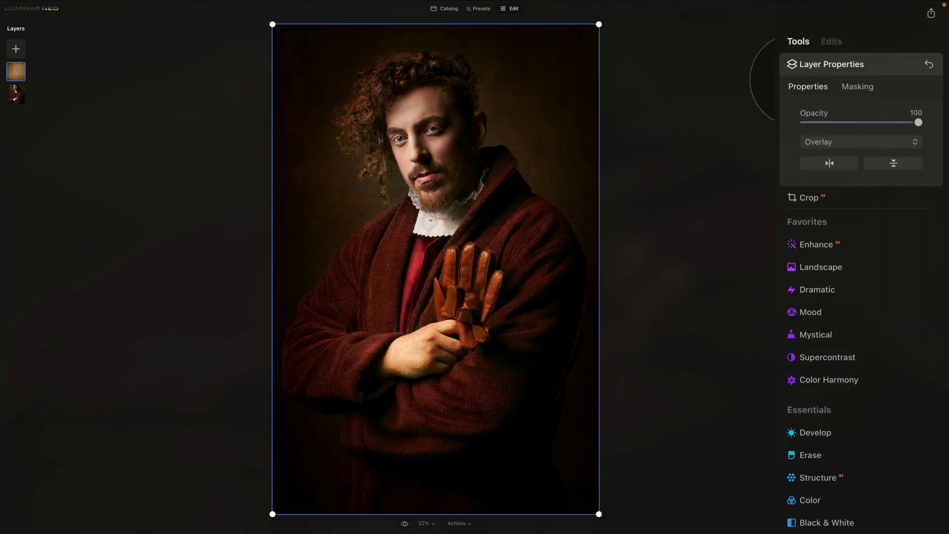